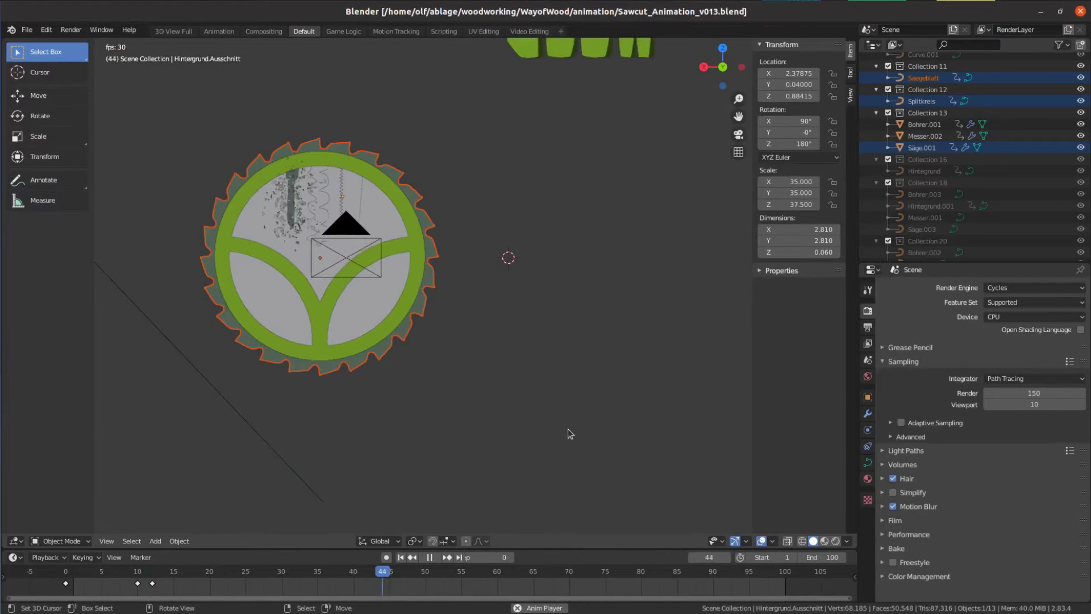
Pause the saw-blade animation at frame 80 and orbit the view around the logo.
key("space")
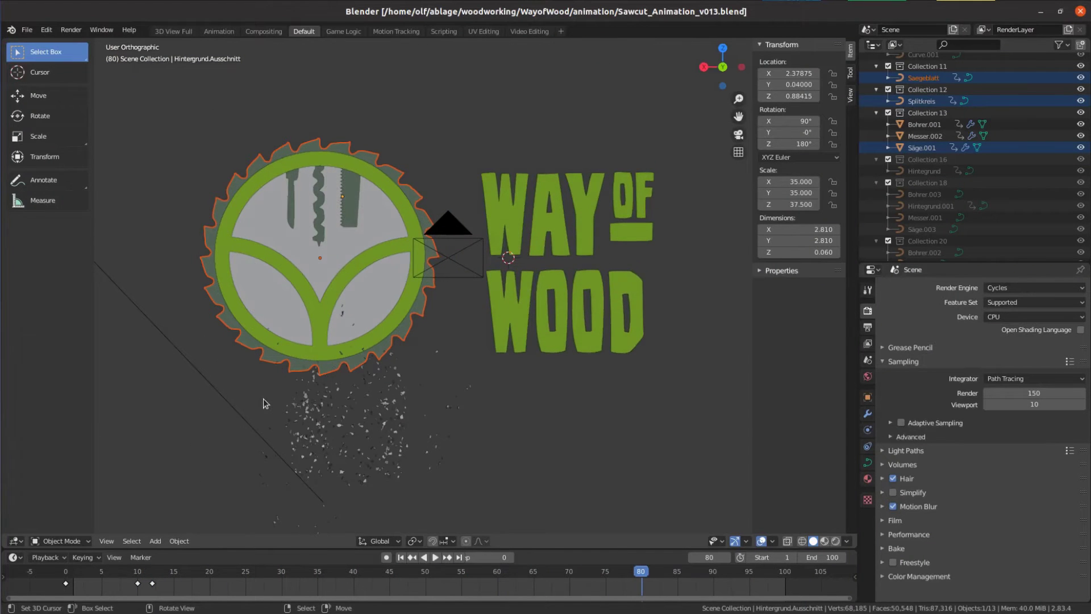
left_click_drag(264, 398, 327, 439)
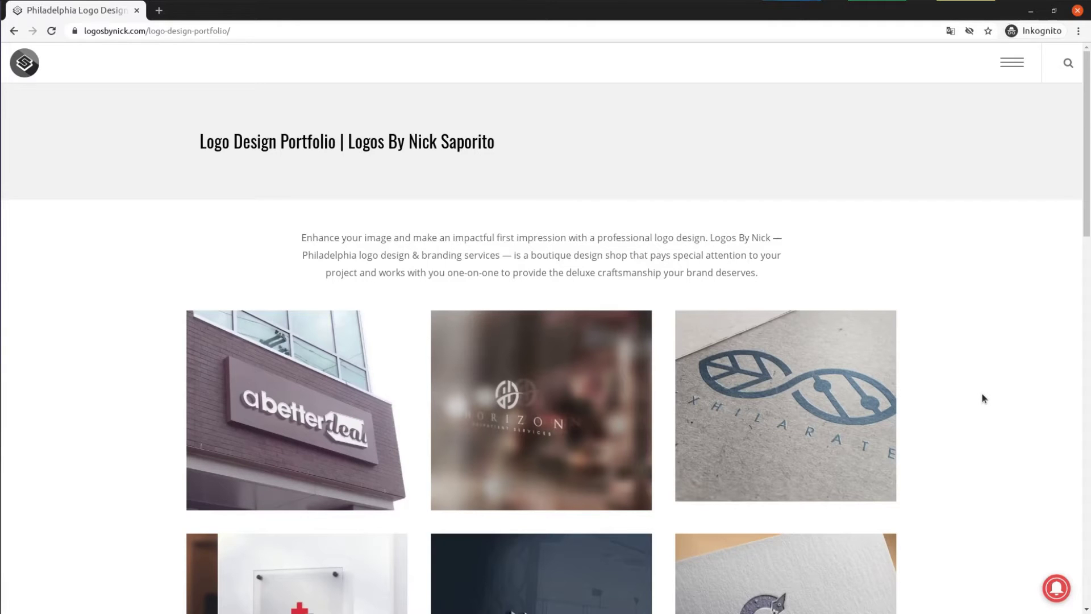
Scroll down the Logos By Nick portfolio past the analytics, landscaping and bottle logos.
scroll(981, 394, "down", 3)
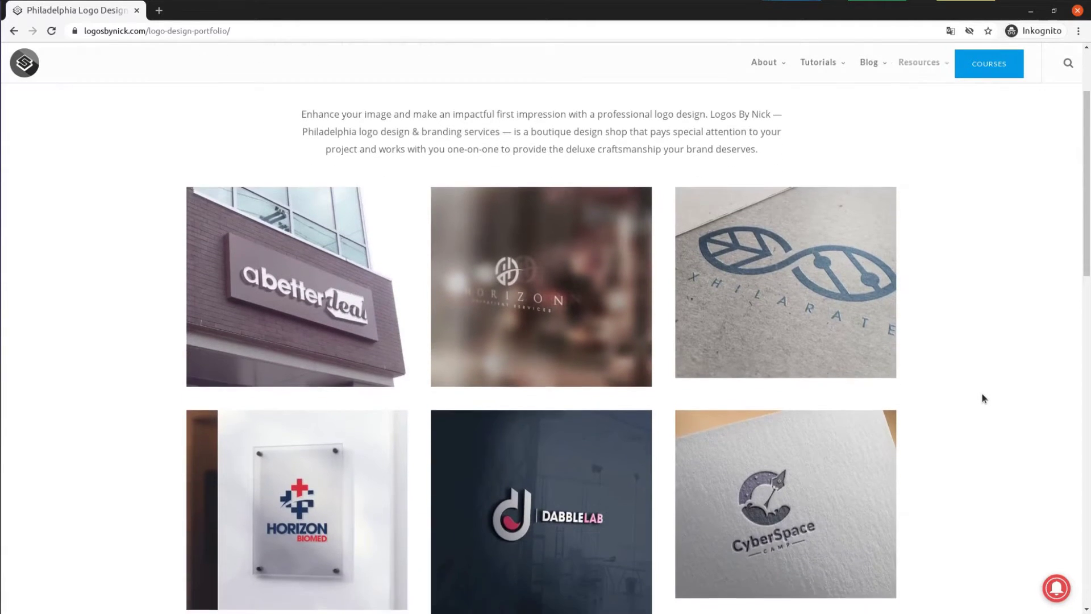
scroll(982, 398, "down", 2)
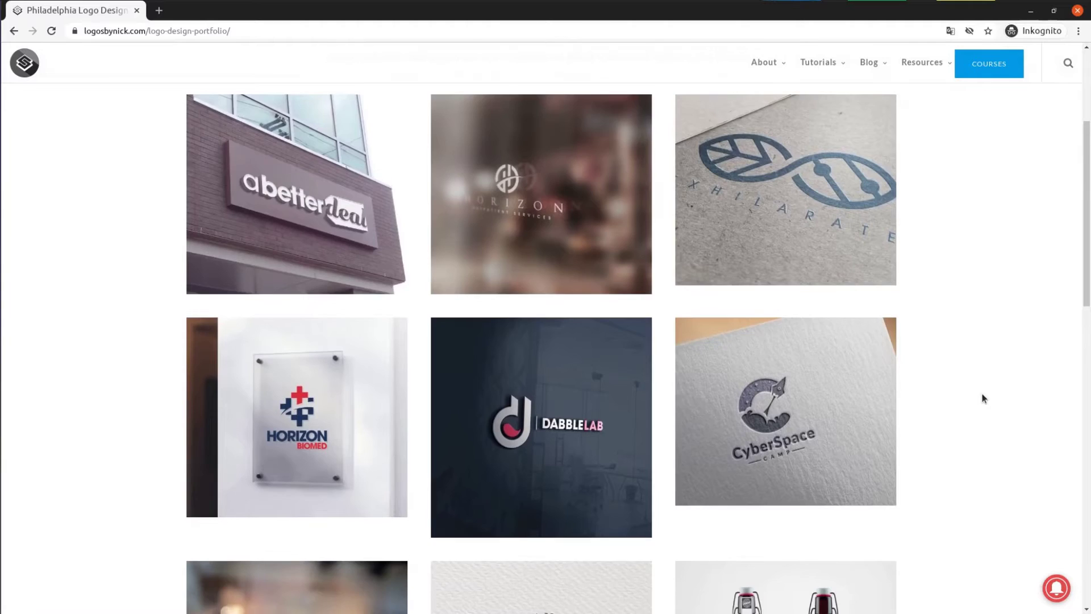
scroll(982, 399, "down", 3)
scroll(982, 398, "down", 1)
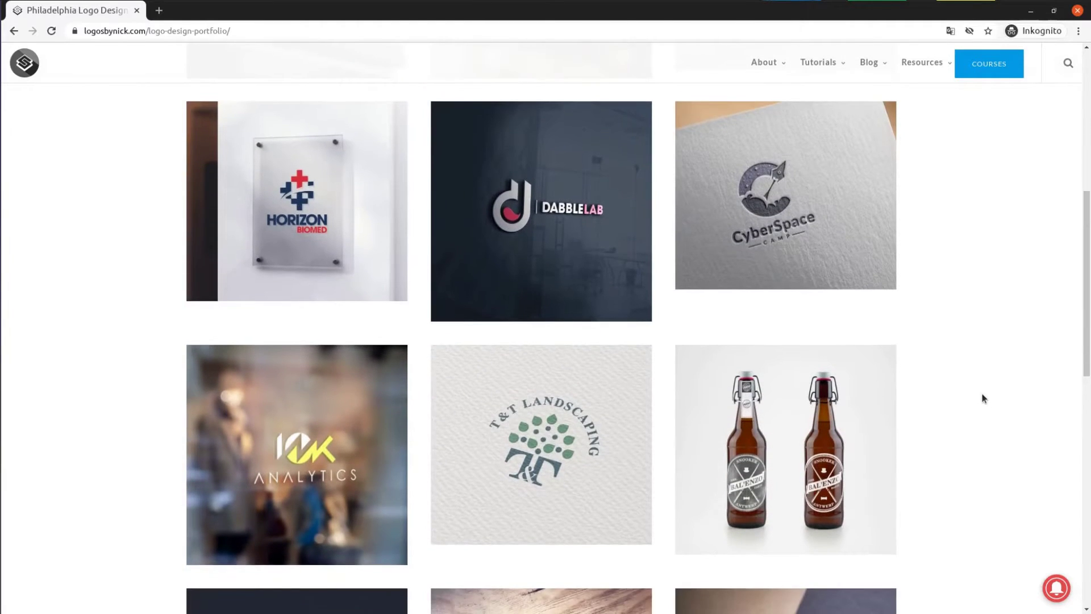
scroll(983, 398, "down", 3)
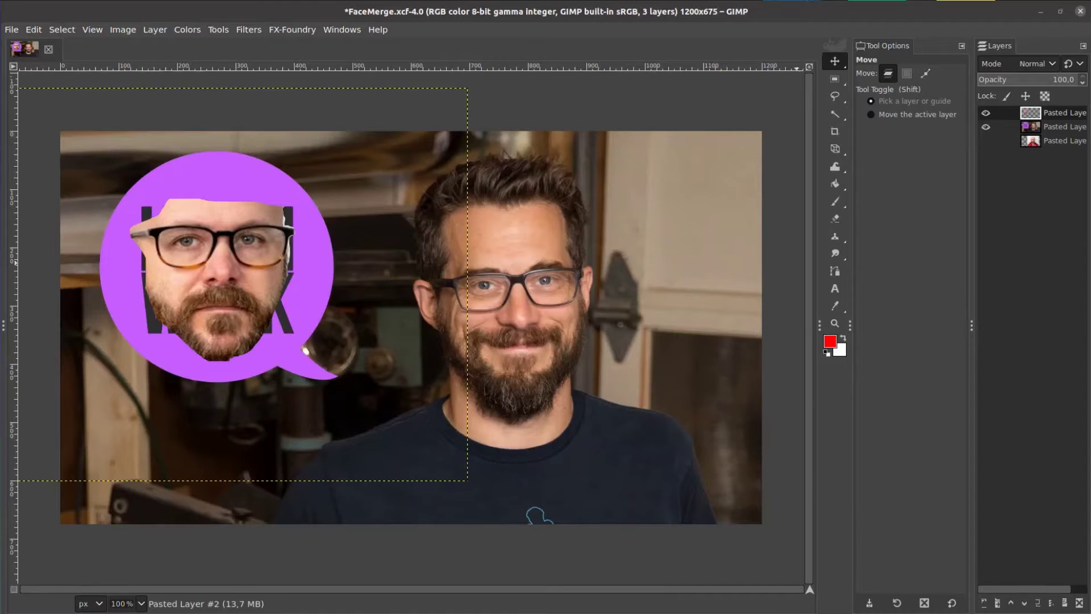
Move the pasted face onto the man's face, keeping the overlay at full opacity.
left_click_drag(206, 284, 568, 407)
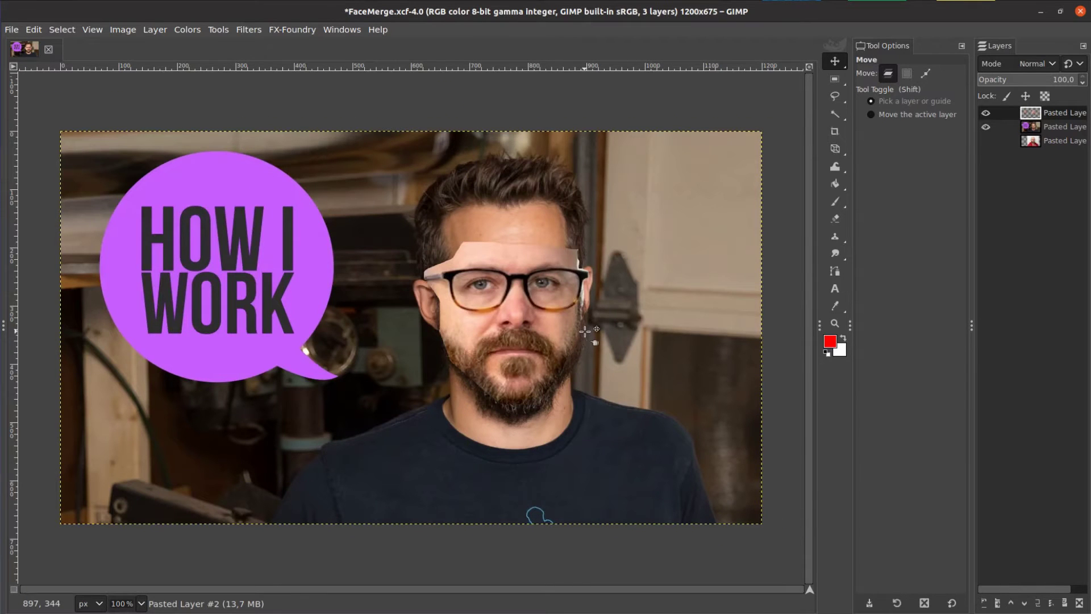
left_click_drag(1068, 80, 1073, 84)
key("ctrl+z")
Apply G'MIC-Qt's Blend [Seamless] to the layers and stamp smoke beneath the beard.
left_click(218, 29)
left_click(351, 377)
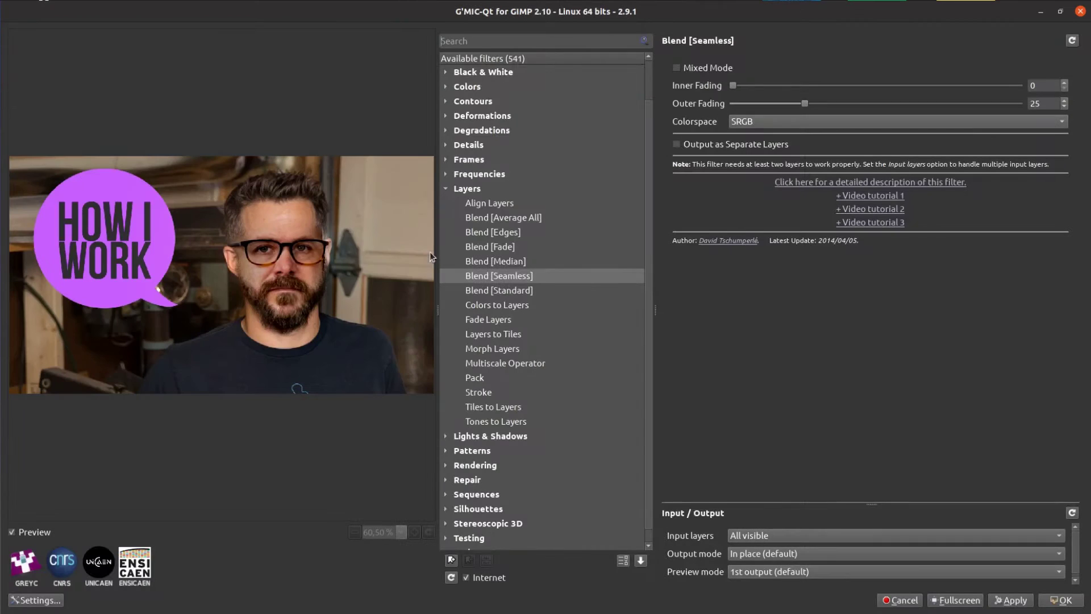
left_click(1060, 599)
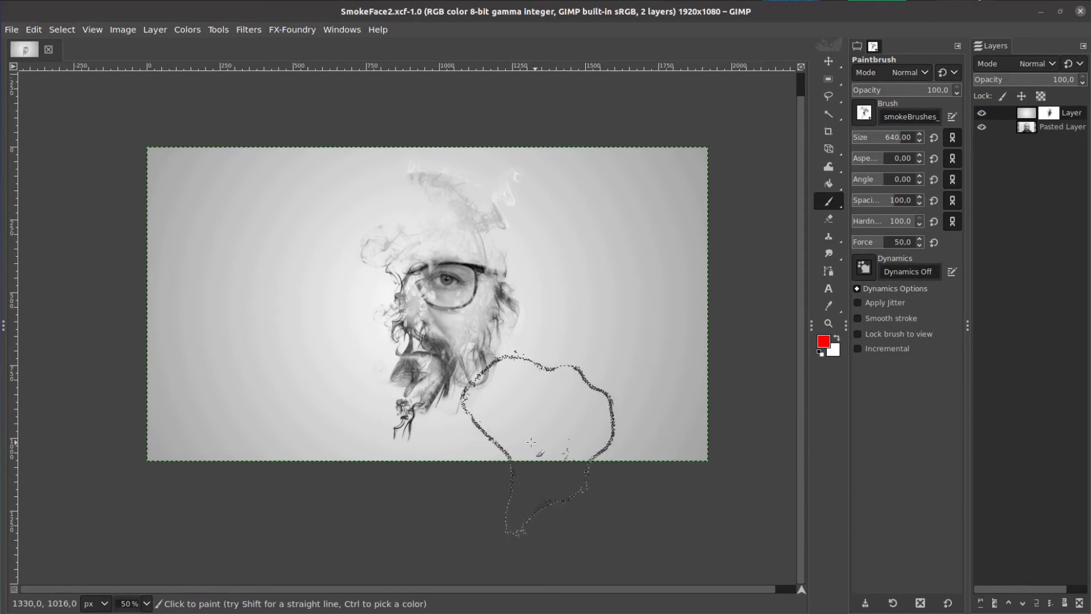
left_click(404, 409)
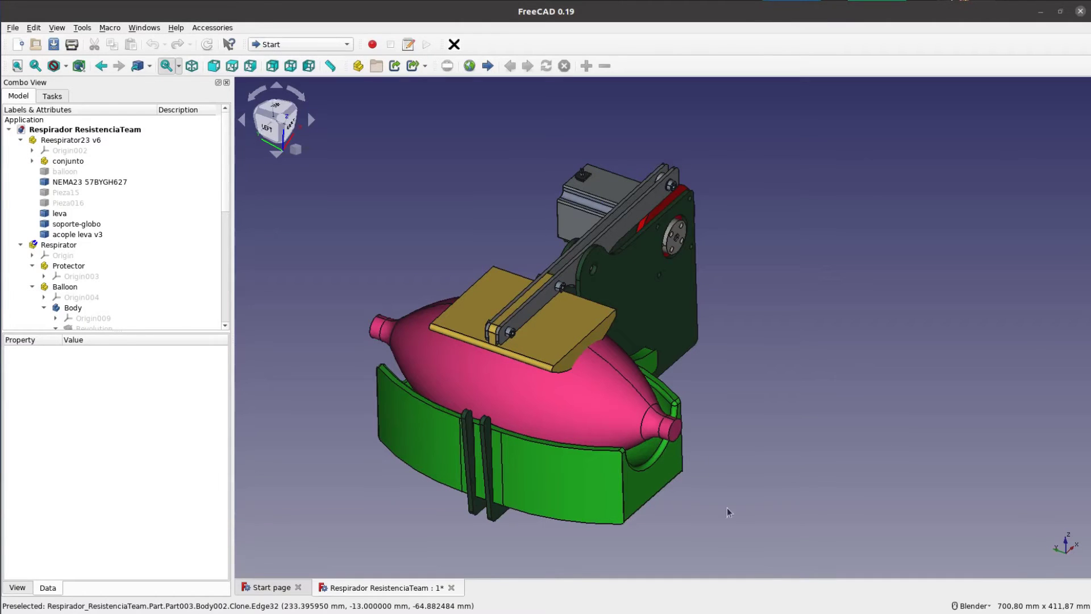
Orbit the respirator, rotate the cantilever beam to side and steeper views, and tilt the tray.
mouse_move(360, 502)
left_mouse_down()
mouse_move(567, 475)
mouse_move(657, 365)
mouse_move(730, 385)
mouse_move(718, 434)
mouse_move(606, 477)
mouse_move(414, 489)
left_mouse_up()
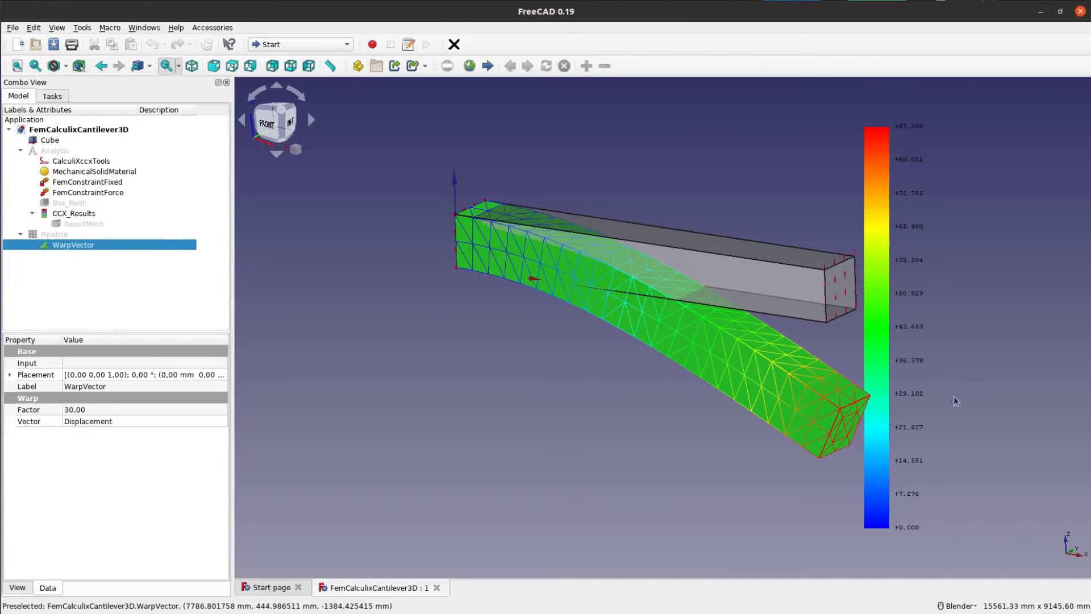
mouse_move(956, 401)
left_mouse_down()
mouse_move(835, 414)
mouse_move(697, 398)
left_mouse_up()
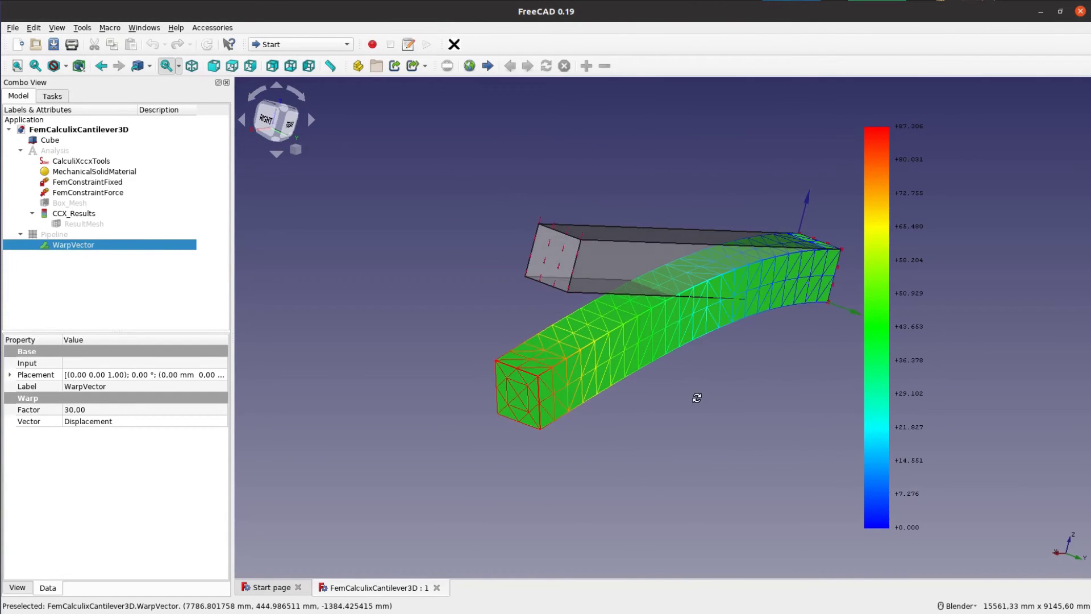
left_click_drag(394, 421, 577, 455)
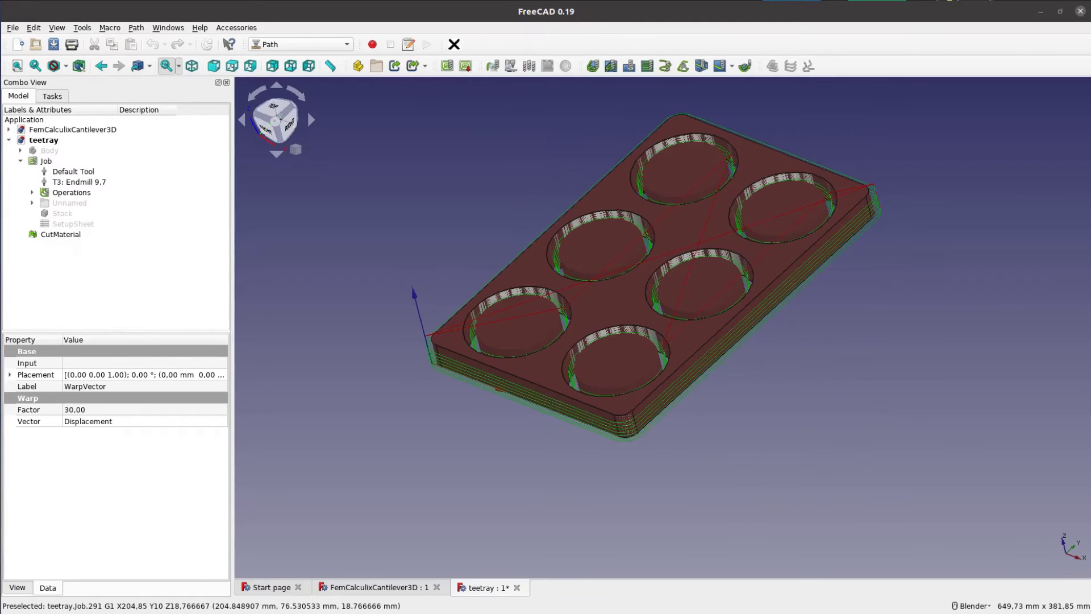
mouse_move(769, 498)
left_mouse_down()
mouse_move(717, 326)
mouse_move(628, 273)
mouse_move(689, 309)
mouse_move(779, 506)
left_mouse_up()
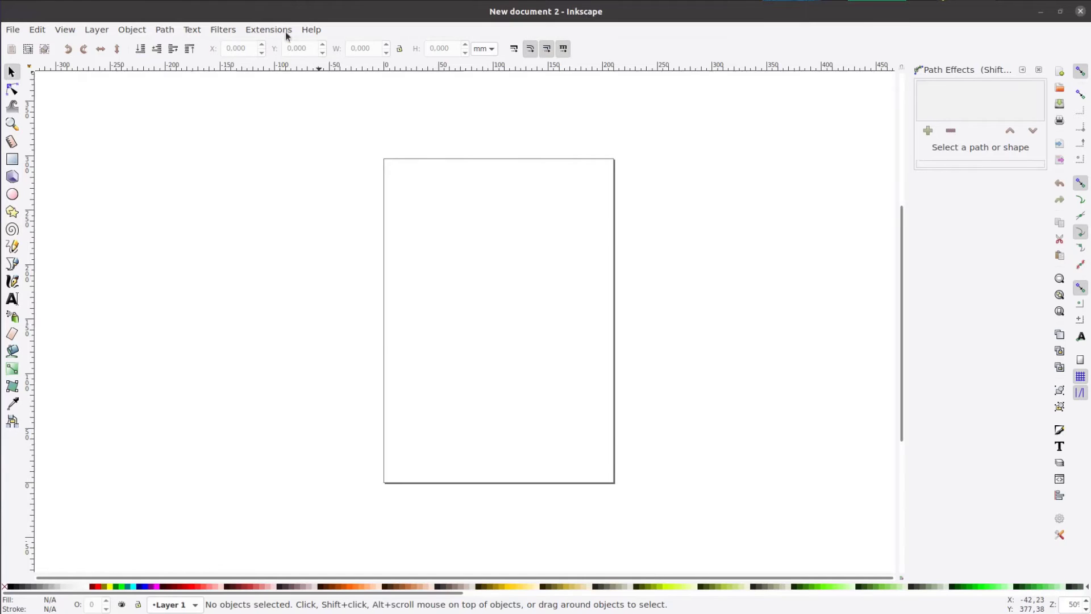
Generate a vertical 0–40 ruler scale, then select and delete it.
left_click(511, 499)
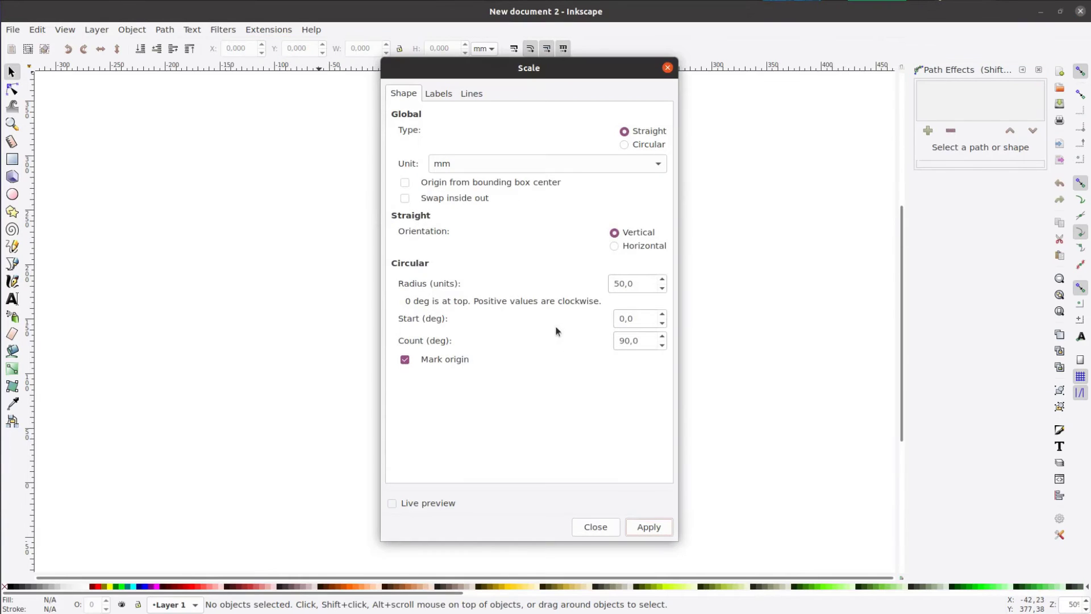
left_click(648, 526)
left_click(595, 526)
scroll(479, 298, "up", 3)
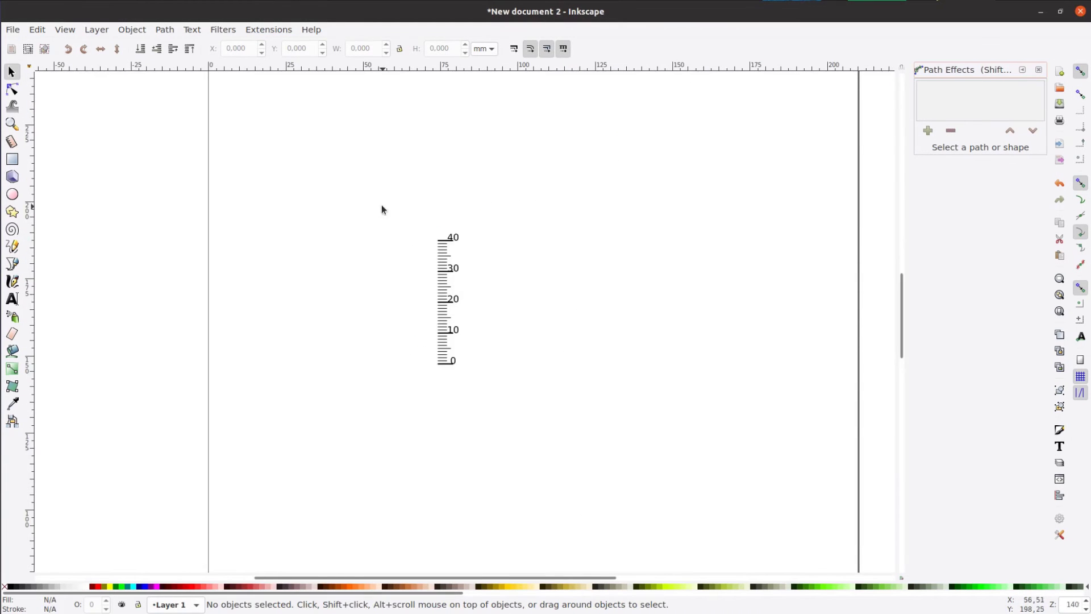
left_click_drag(381, 209, 555, 441)
key("Delete")
Generate a circular ruler scale, delete it with the X mark, and fit the page.
left_click(268, 30)
mouse_move(344, 250)
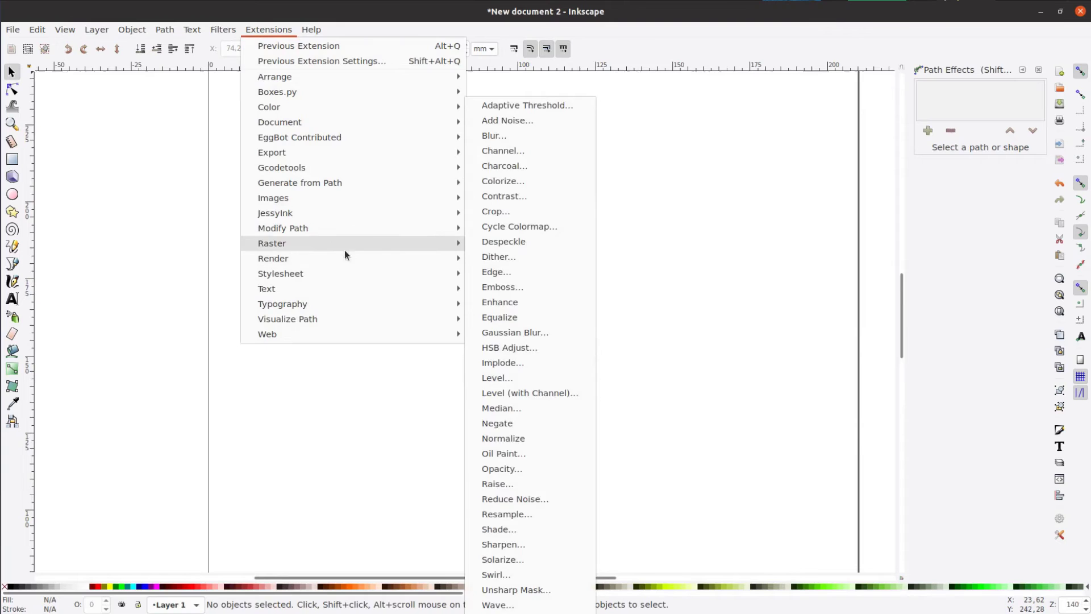
left_click(512, 500)
left_click(624, 145)
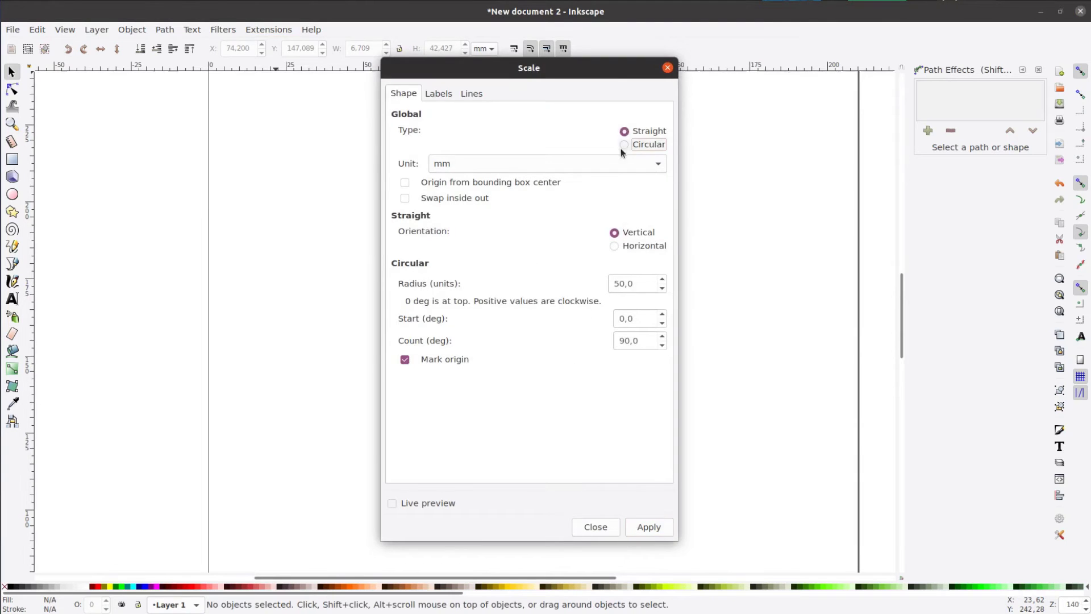
left_click(636, 528)
left_click(595, 526)
left_click_drag(370, 104, 746, 470)
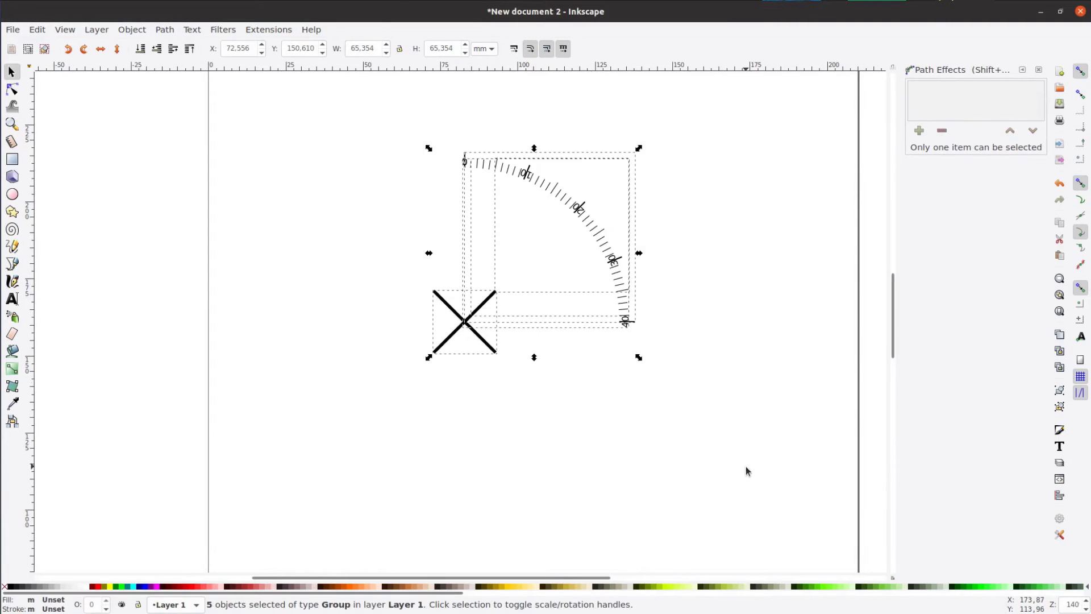
key("Delete")
key("5")
Generate a Foldable Box template with height 8.
left_click(268, 29)
mouse_move(303, 259)
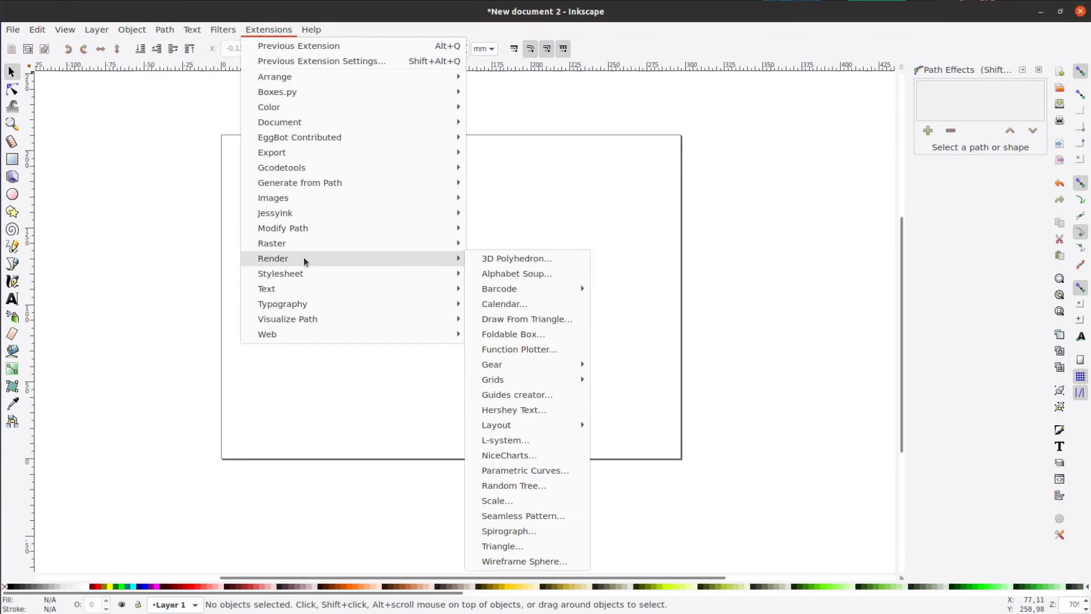
left_click(513, 334)
type("4")
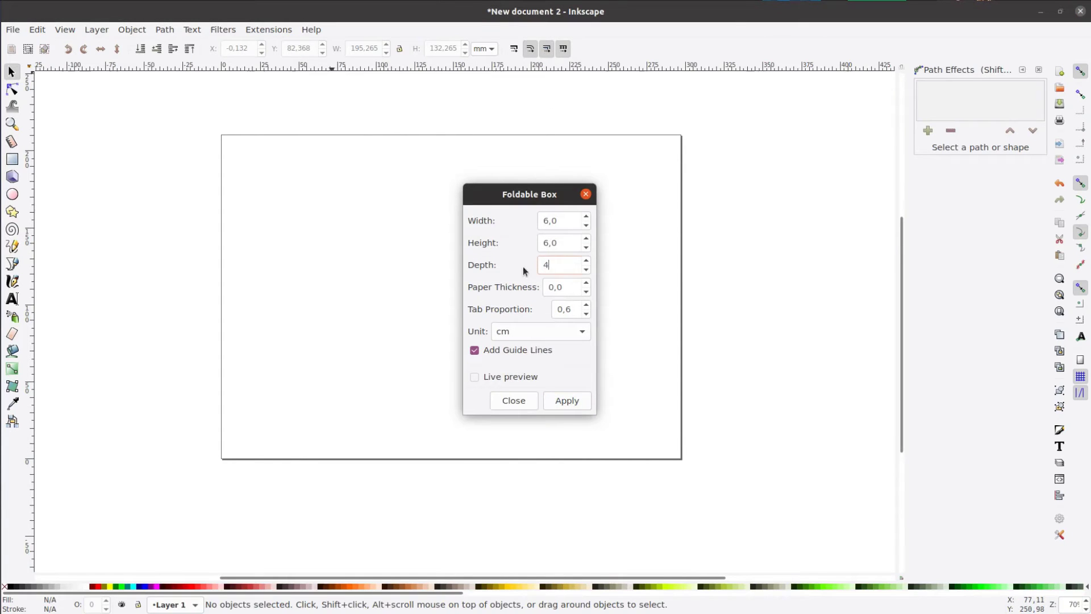
triple_click(577, 244)
type("8")
left_click(567, 401)
left_click(514, 401)
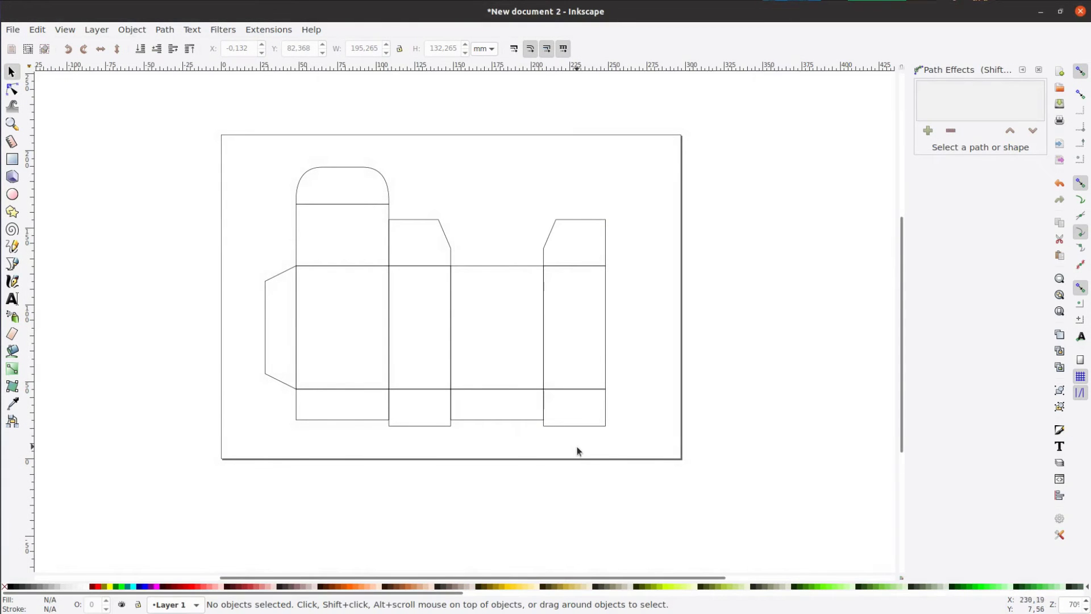
Generate a Boxes.py UniversalBox layout, then select everything and delete it.
left_click(278, 30)
mouse_move(445, 103)
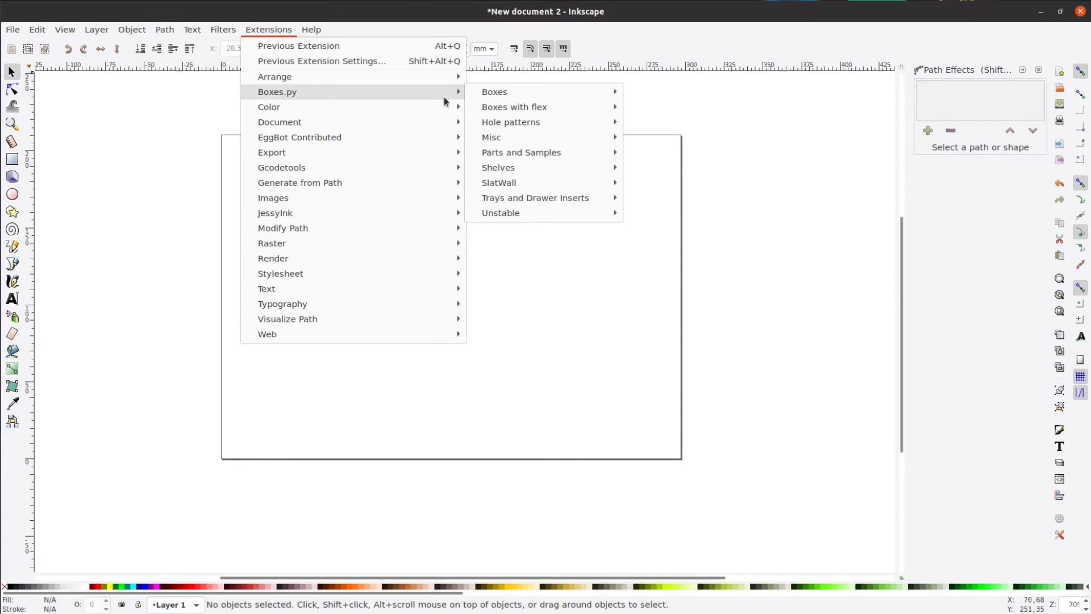
mouse_move(597, 92)
left_click(711, 448)
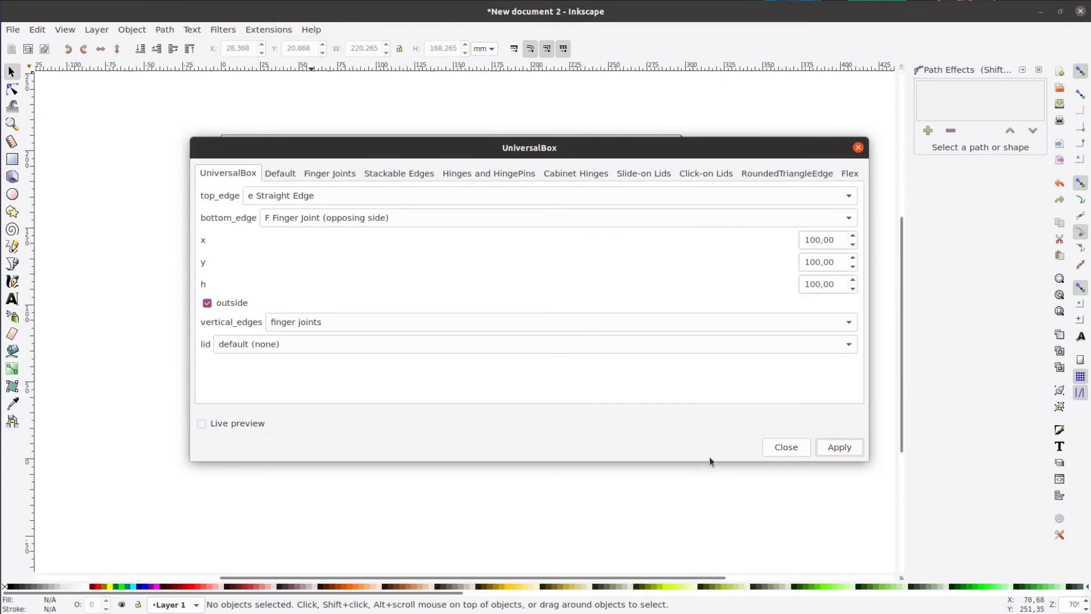
left_click(825, 447)
left_click(802, 448)
scroll(594, 319, "up", 5)
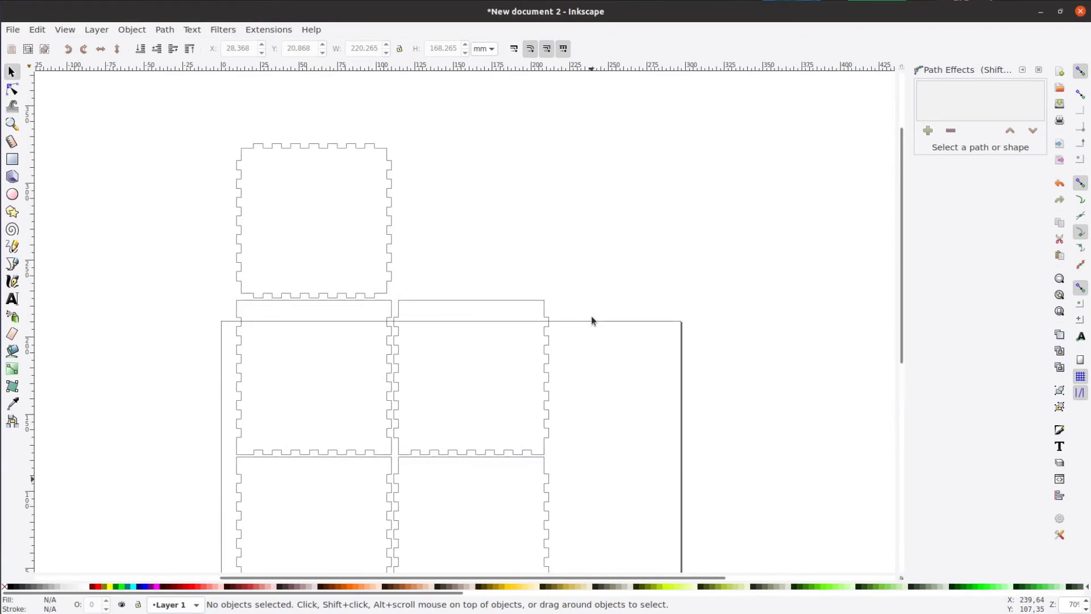
scroll(591, 316, "down", 4)
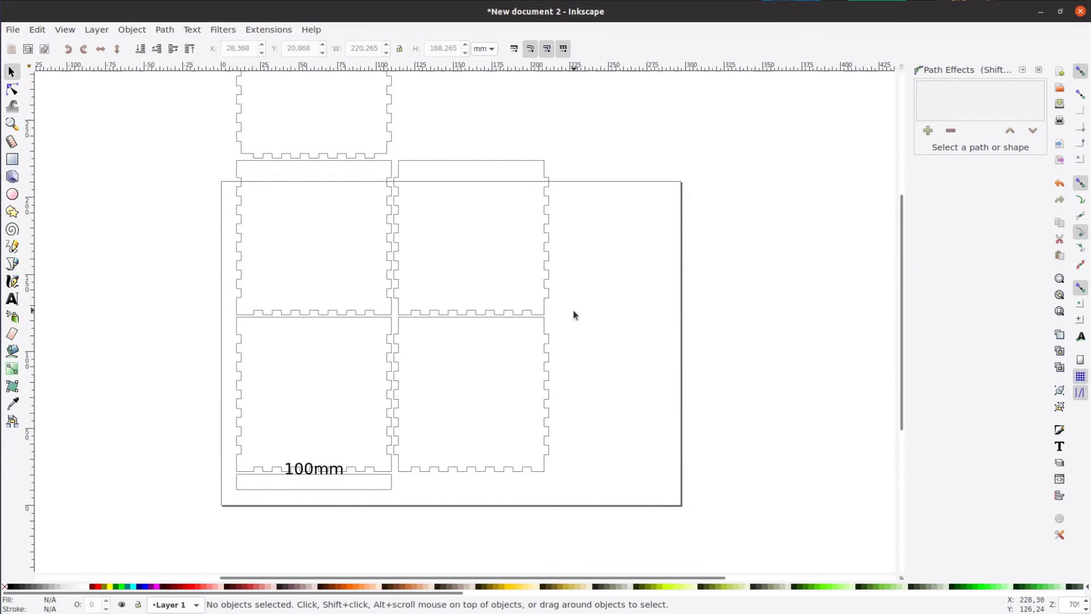
key("ctrl+a")
key("Delete")
Generate a Boxes.py FlexBox layout with living-hinge side strip on the page.
left_click(268, 30)
mouse_move(300, 93)
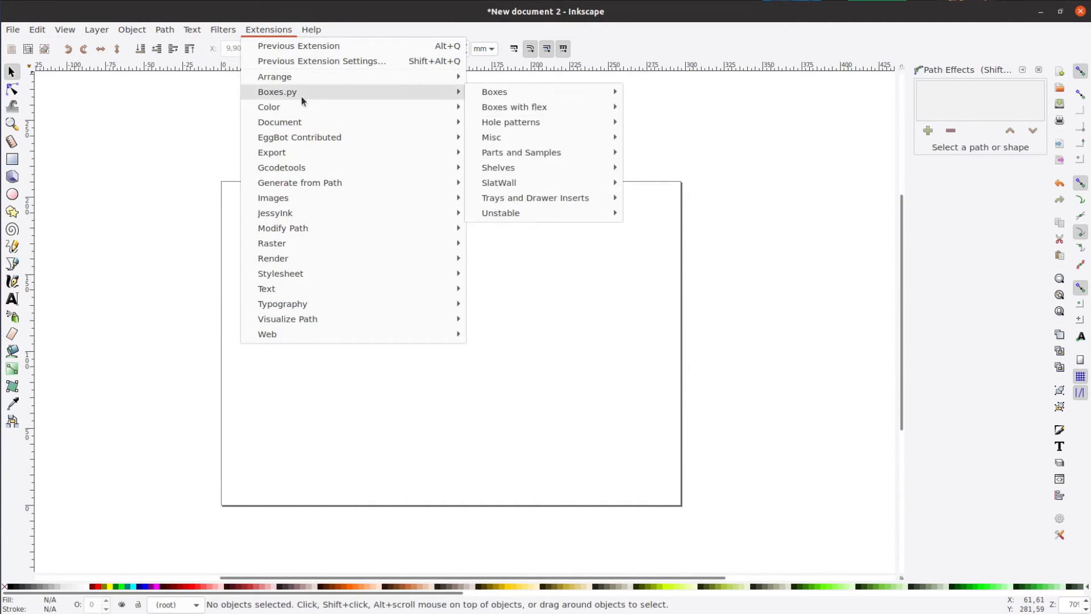
mouse_move(494, 92)
mouse_move(525, 108)
left_click(653, 105)
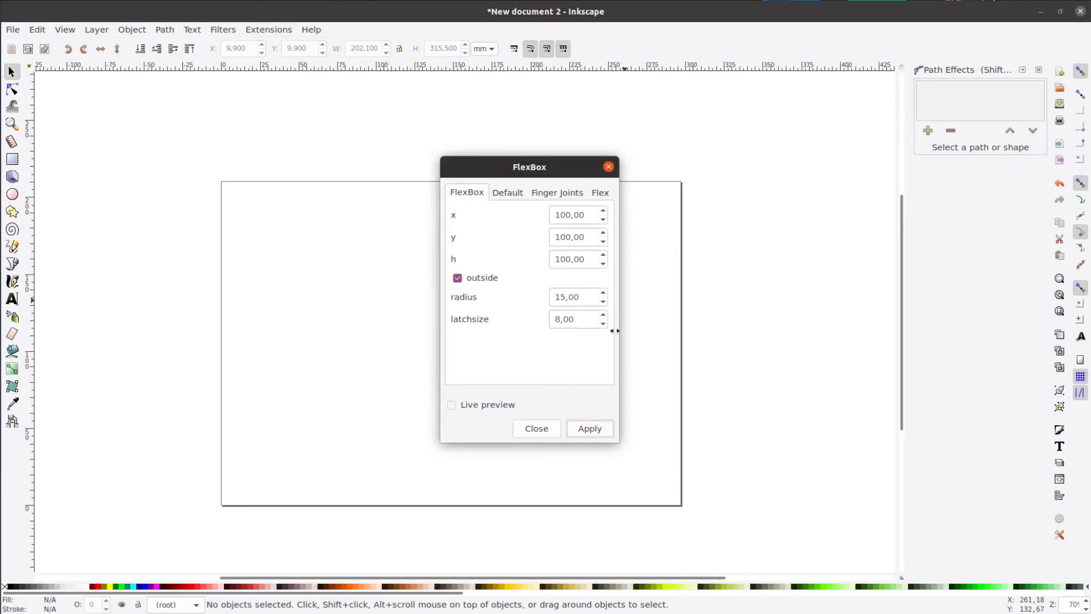
left_click(586, 429)
left_click(548, 427)
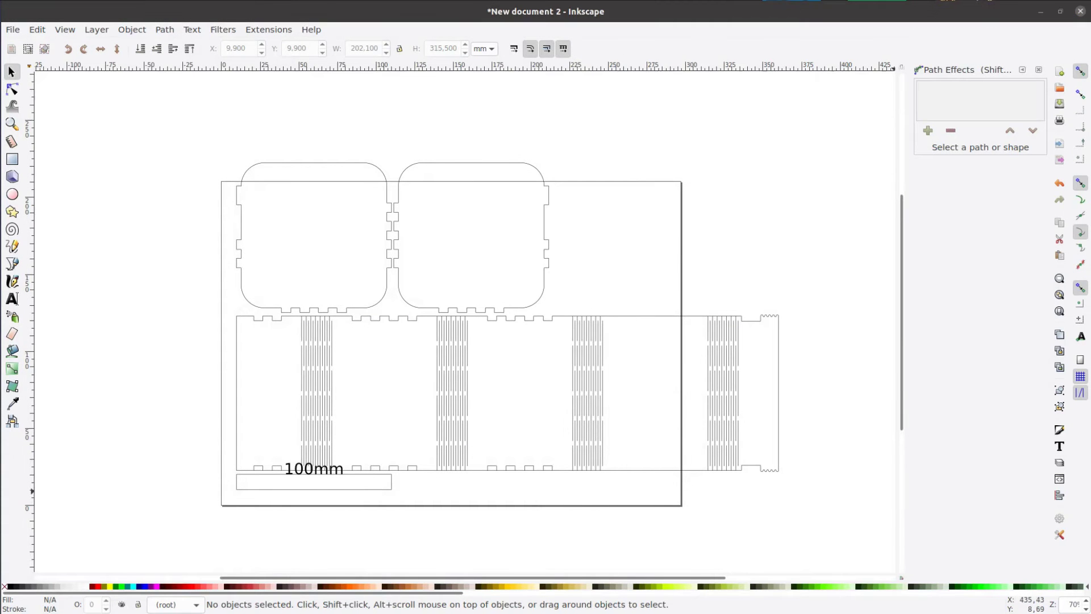
Remove the flex box, write DIRESTA in the Stencil font, and enlarge it top-left.
key("ctrl+z")
left_click(11, 298)
left_click(242, 238)
type("DIRESTA")
key("ctrl+a")
left_click(68, 48)
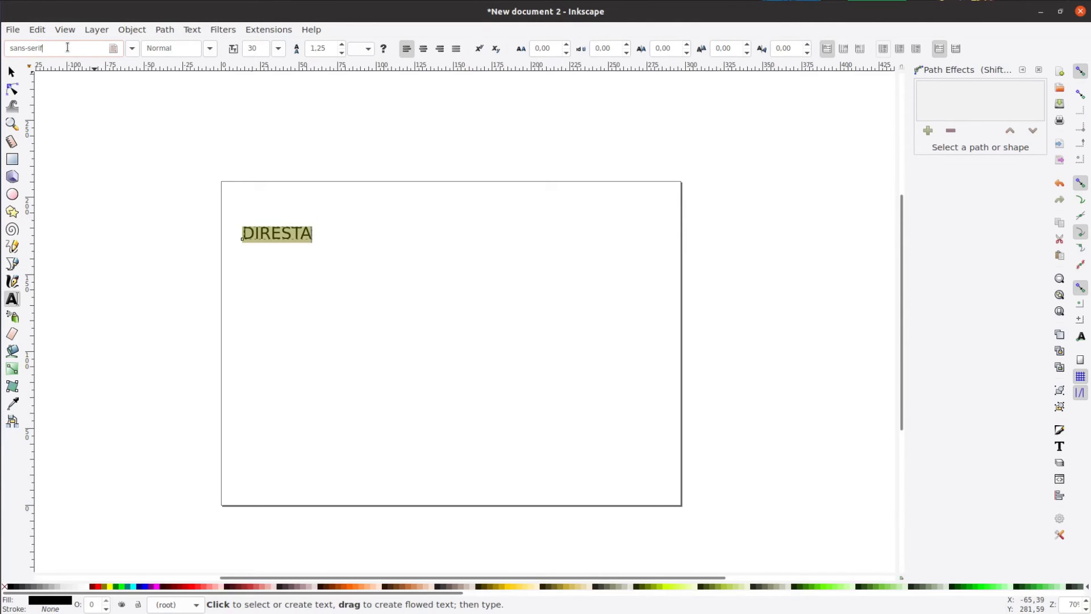
type("Stencil")
key("Return")
left_click_drag(366, 280, 409, 219)
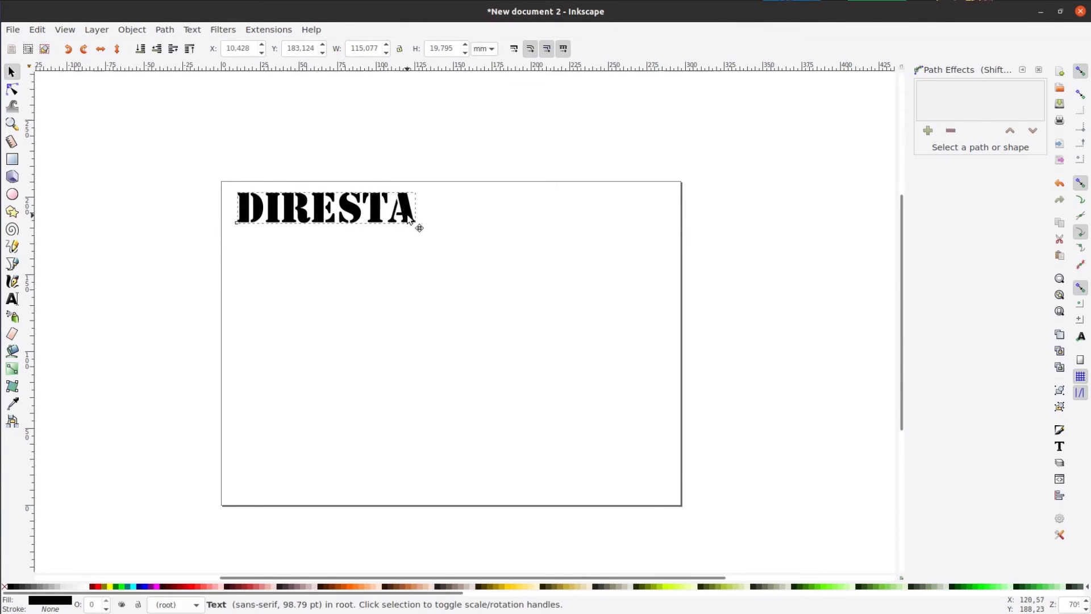
Convert DIRESTA to paths and bring up the Send to Silhouette export settings.
left_click(164, 29)
left_click(182, 44)
left_click(269, 29)
mouse_move(443, 152)
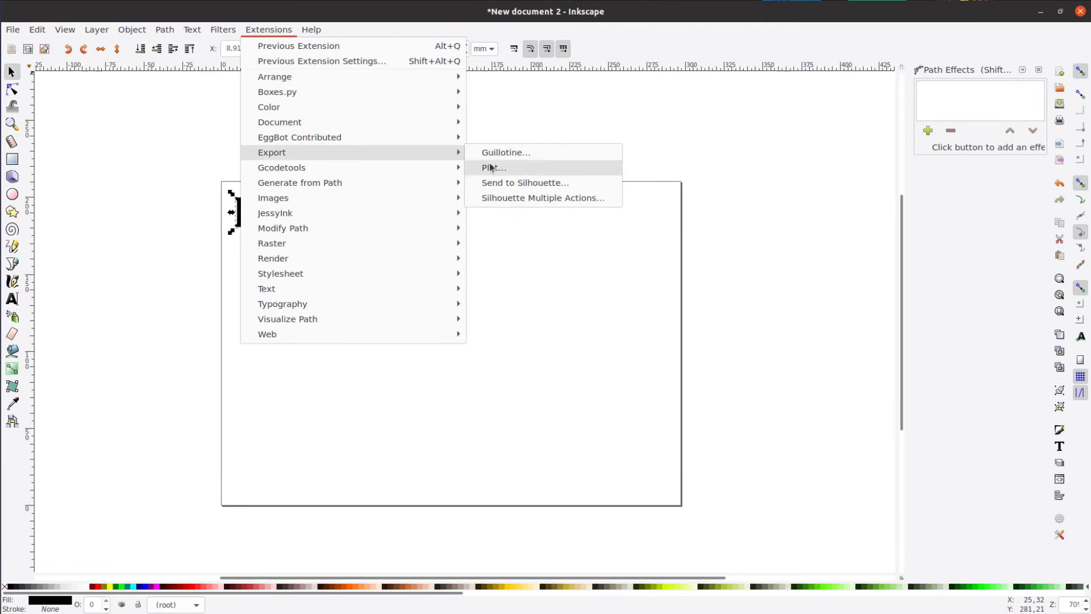
left_click(596, 184)
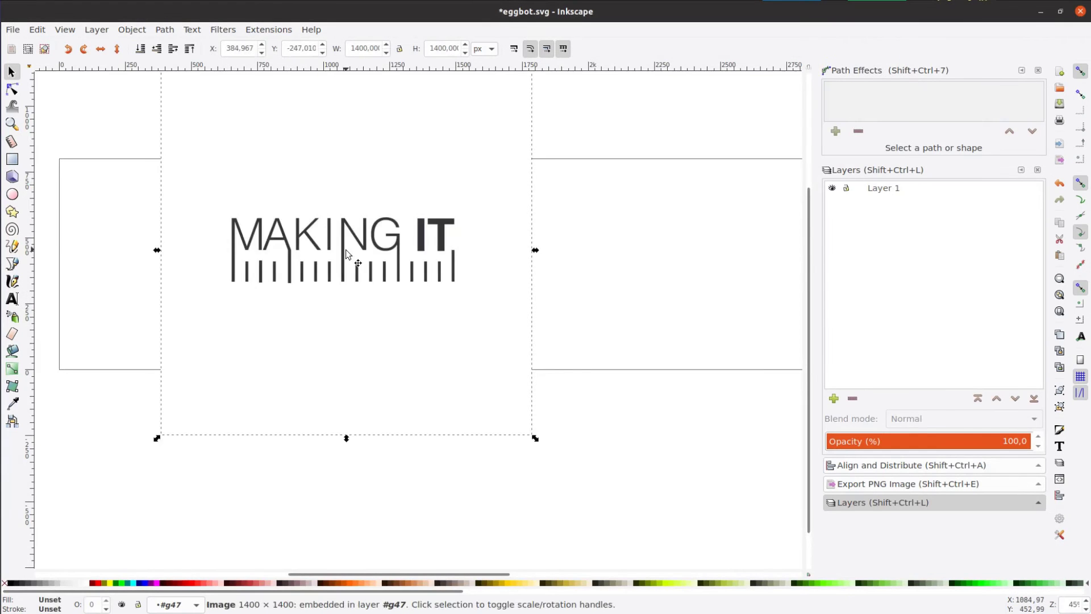
Trace the MAKING IT bitmap into a path and delete the original image.
left_click(165, 30)
left_click(199, 76)
left_click(1058, 252)
left_click(1079, 10)
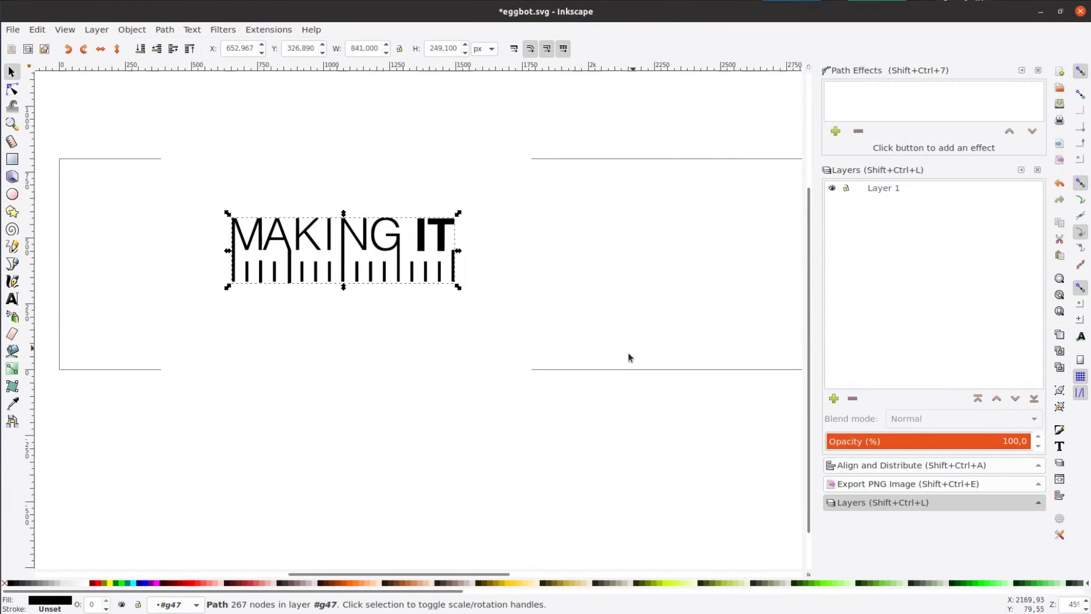
left_click(470, 356)
key("Delete")
Reposition the traced MAKING IT logo, scale it to about double, and remove its fill.
left_click_drag(398, 273, 257, 241)
left_click_drag(328, 259, 560, 356)
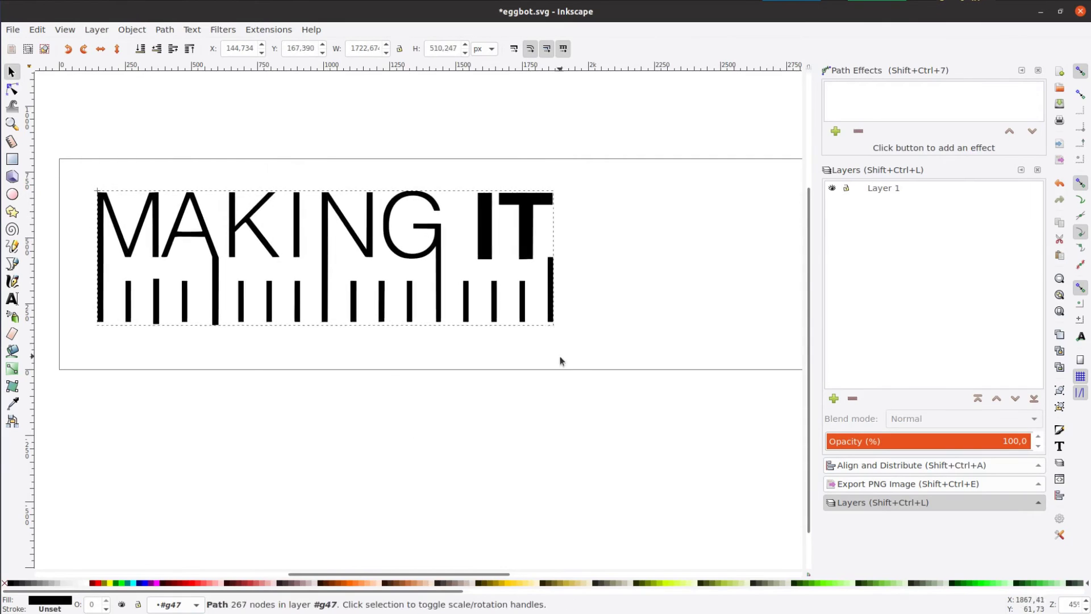
left_click_drag(500, 231, 499, 238)
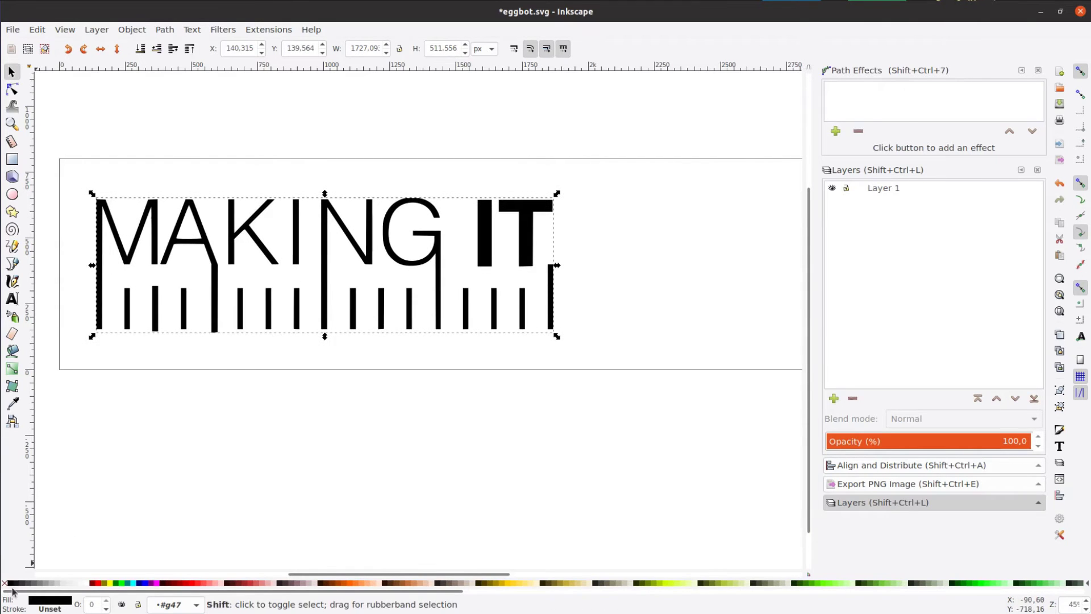
key("ctrl+KP_5")
left_click(192, 515)
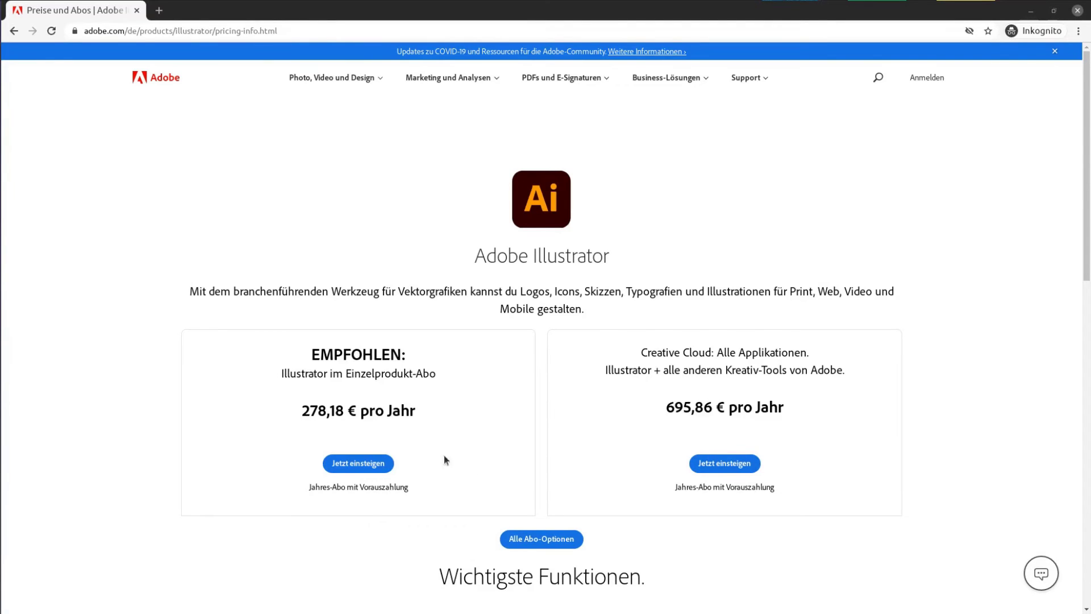
Highlight the 278,18 € yearly price, then the multicore Intel processor and 8 GB RAM requirements.
left_click_drag(299, 417, 419, 414)
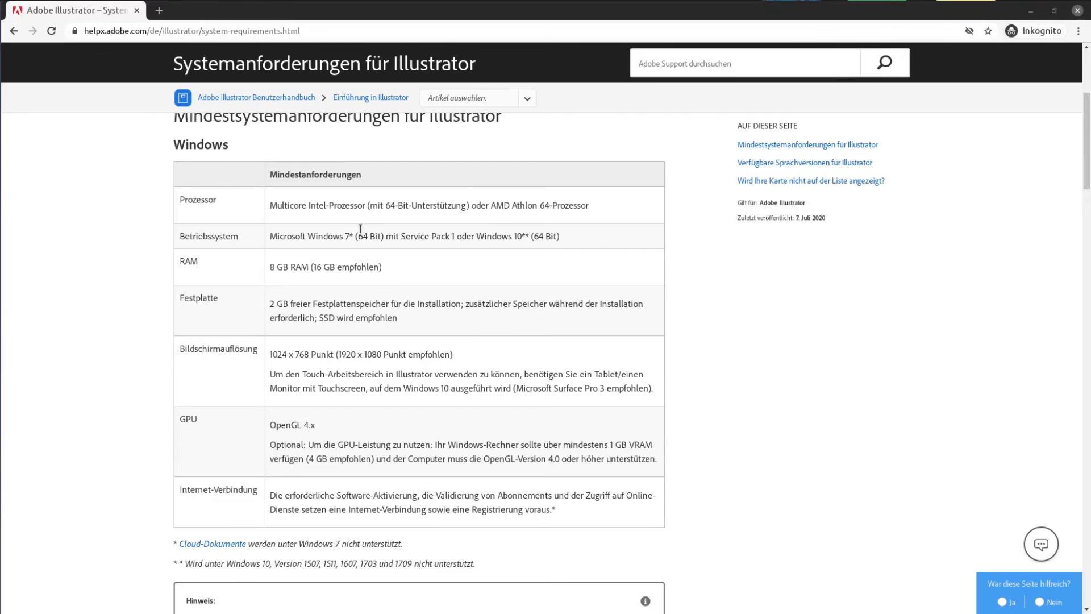
left_click_drag(268, 205, 370, 202)
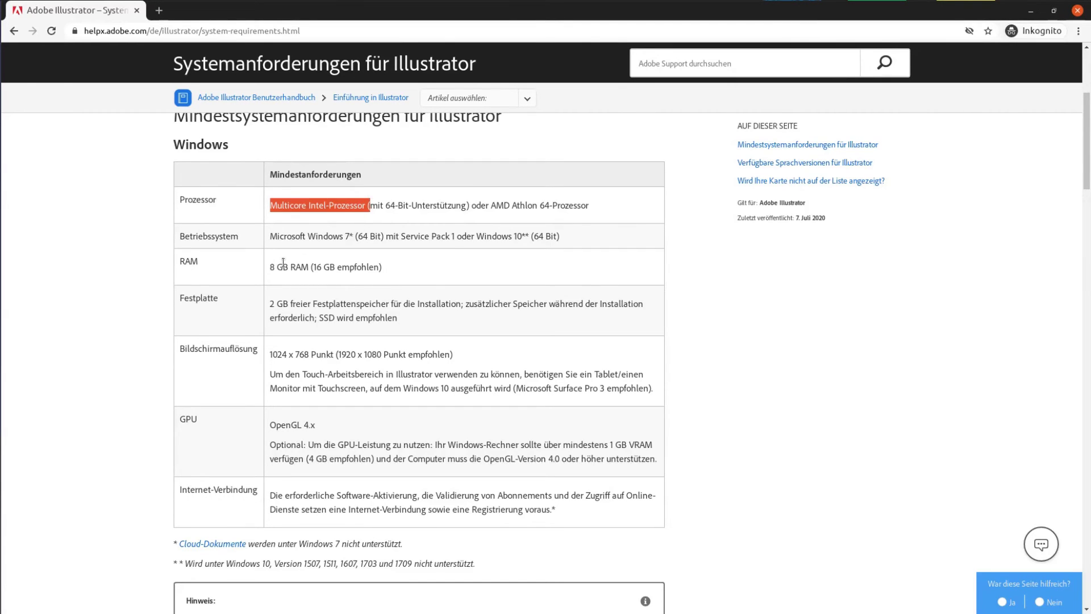
left_click_drag(270, 266, 320, 265)
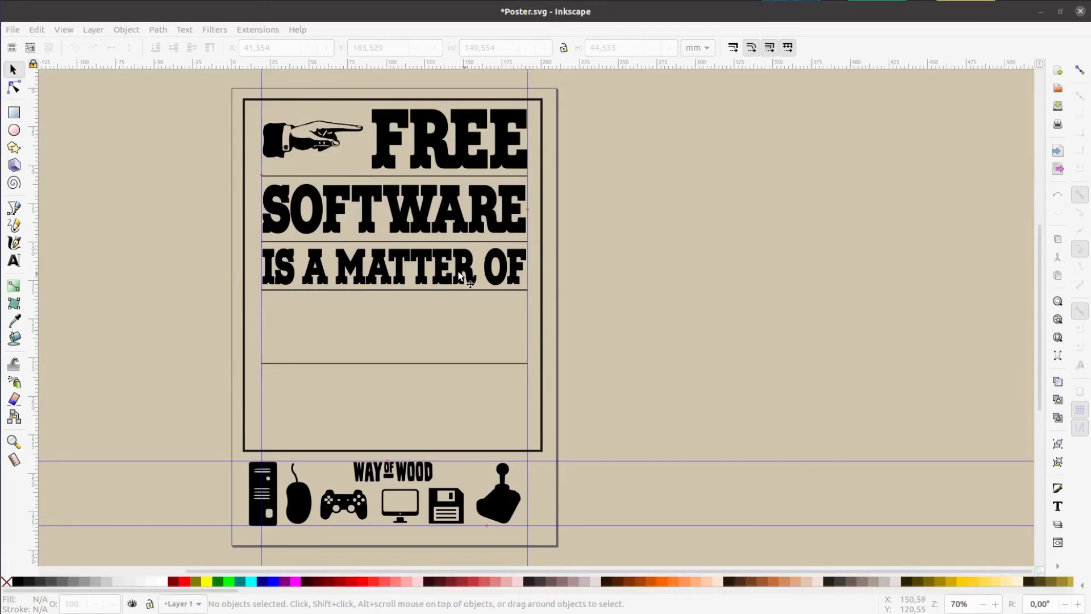
Stretch LIBERTY right to the frame edge and taller to fill its poster row.
key("F1")
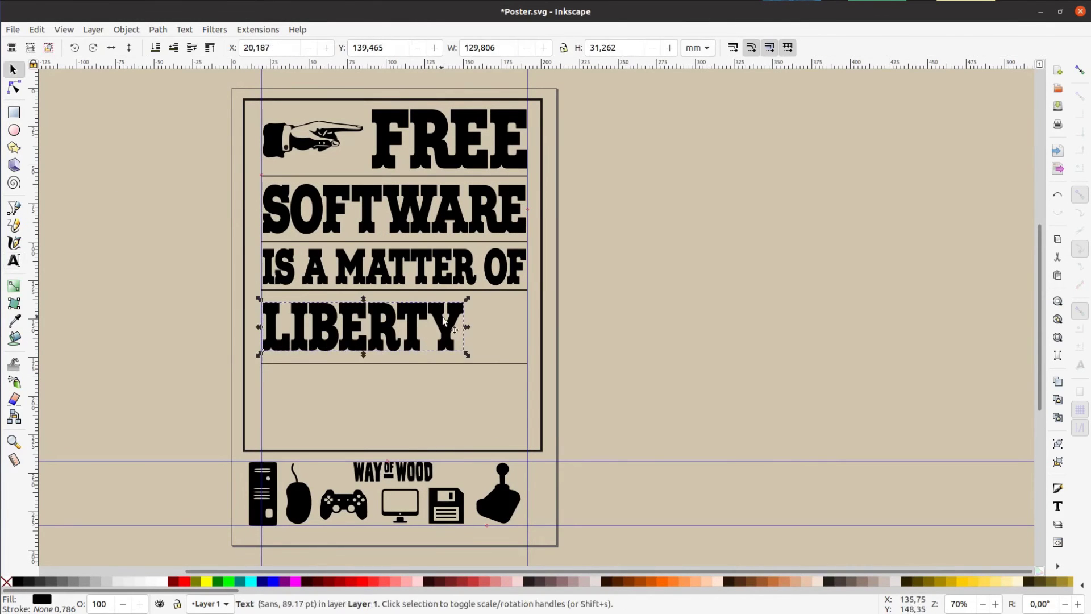
left_click_drag(468, 326, 531, 326)
left_click_drag(394, 357, 400, 375)
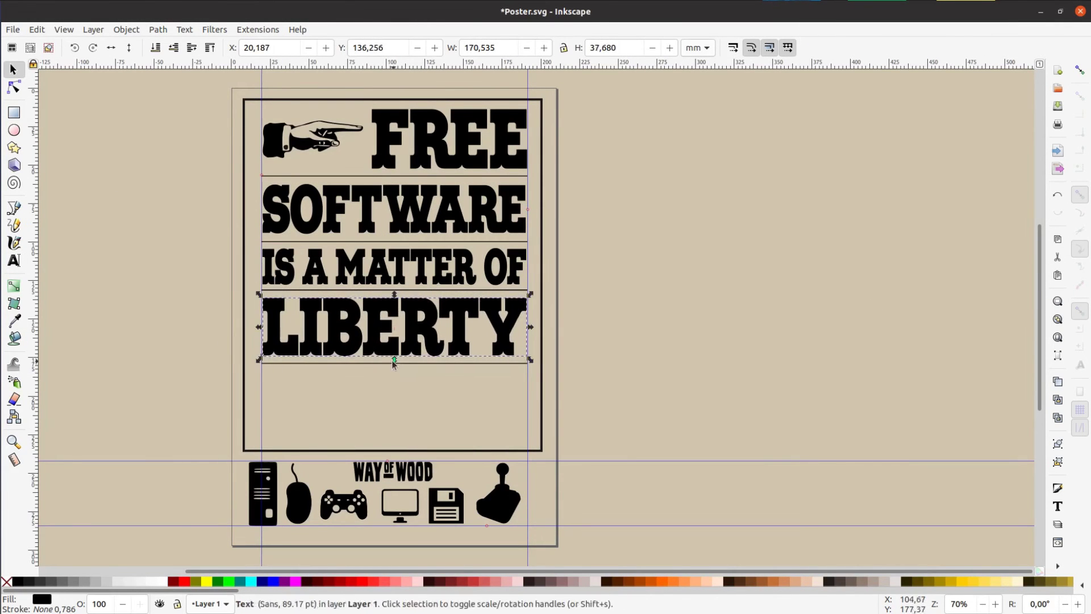